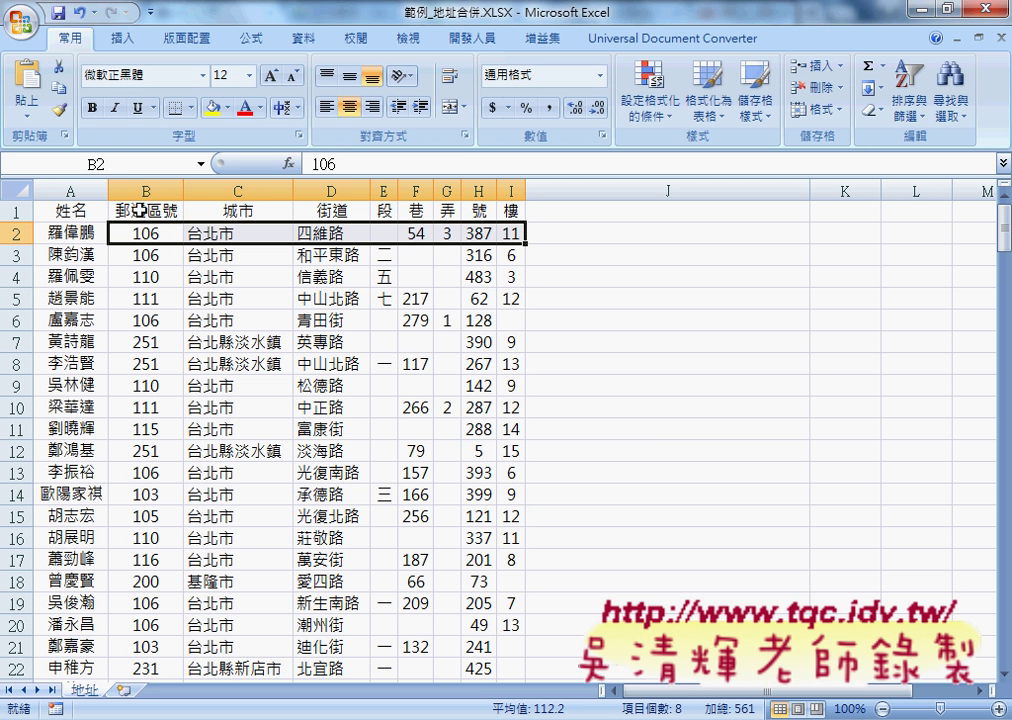
# Step: Examine the 巷, 弄, 號 and 樓 headers together with their row 2 values, and the empty header cell J1
pyautogui.click(416, 234)
pyautogui.press('Up')
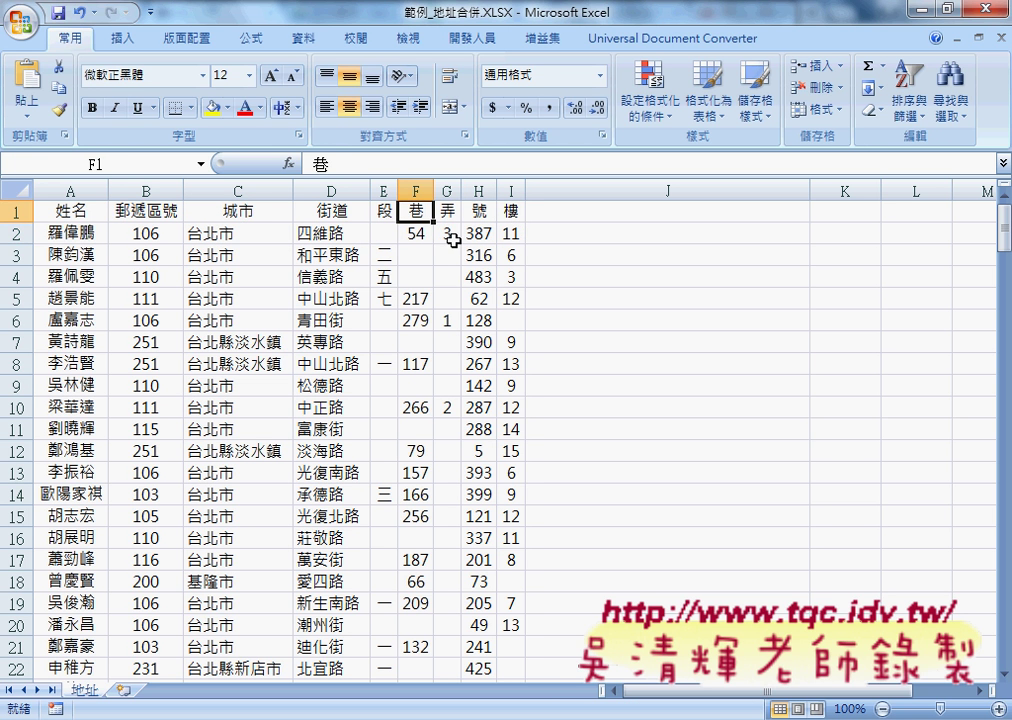
pyautogui.click(450, 228)
pyautogui.press('Up')
pyautogui.click(481, 232)
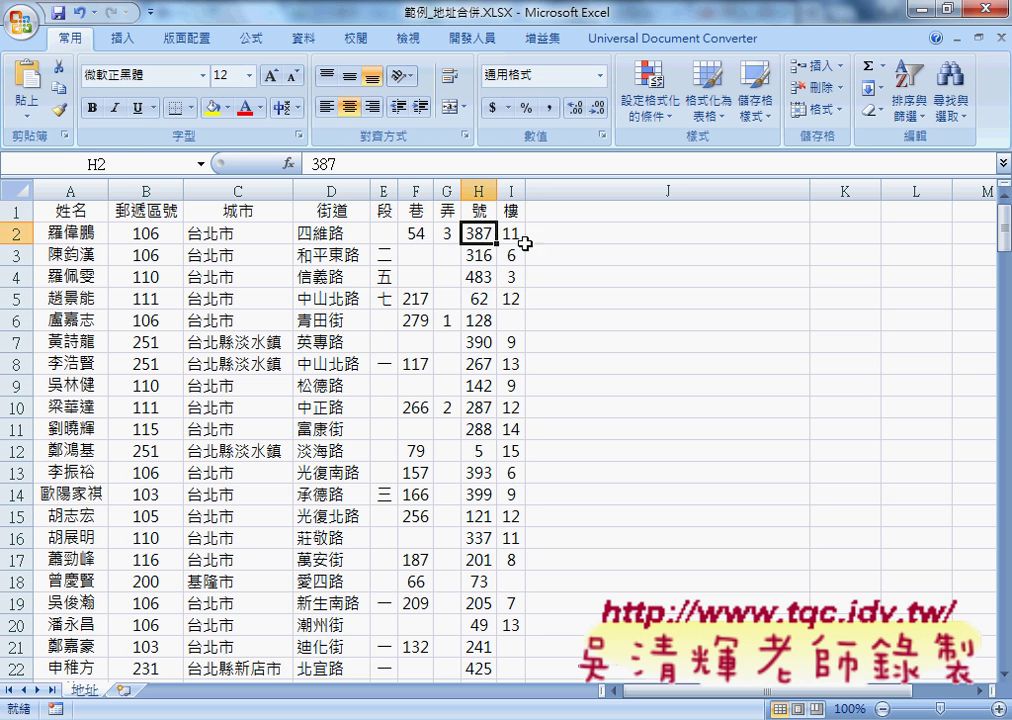
pyautogui.click(481, 212)
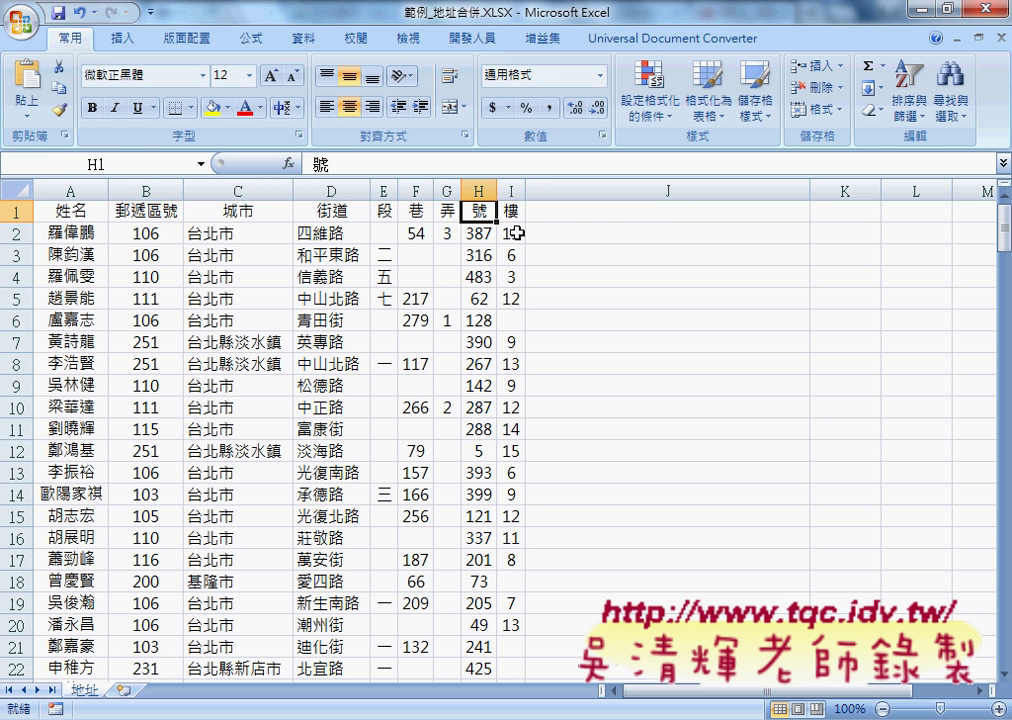
pyautogui.click(511, 211)
pyautogui.click(610, 214)
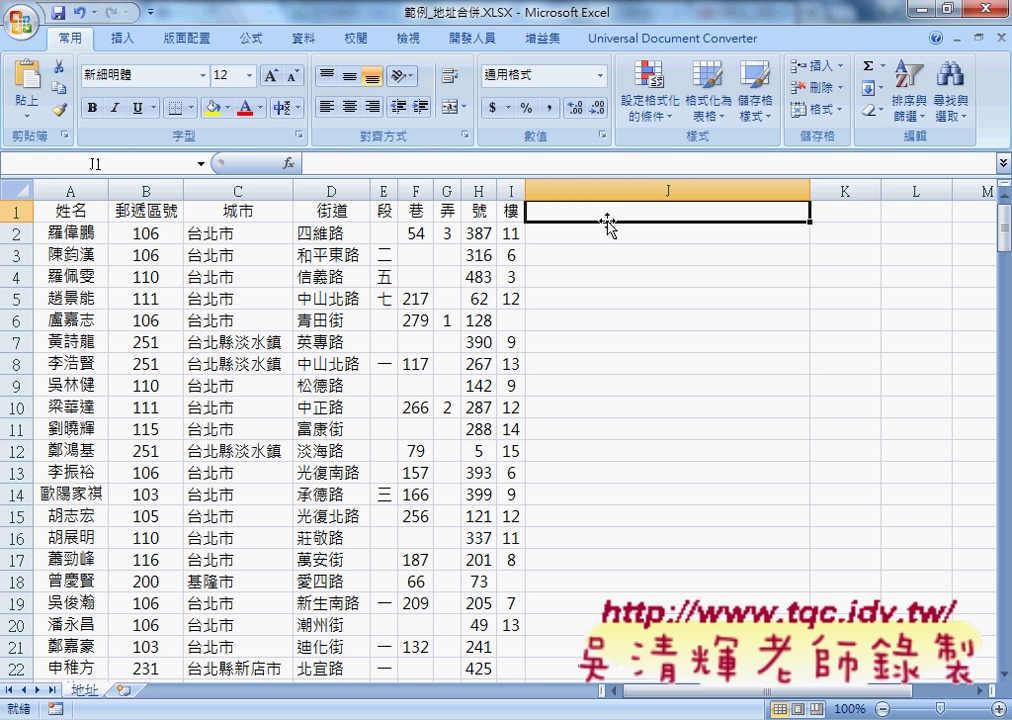
# Step: Review the address parts in B2:I2 and the empty cell J2 beside them
pyautogui.click(601, 232)
pyautogui.moveTo(142, 232); pyautogui.dragTo(515, 252)
pyautogui.click(522, 240)
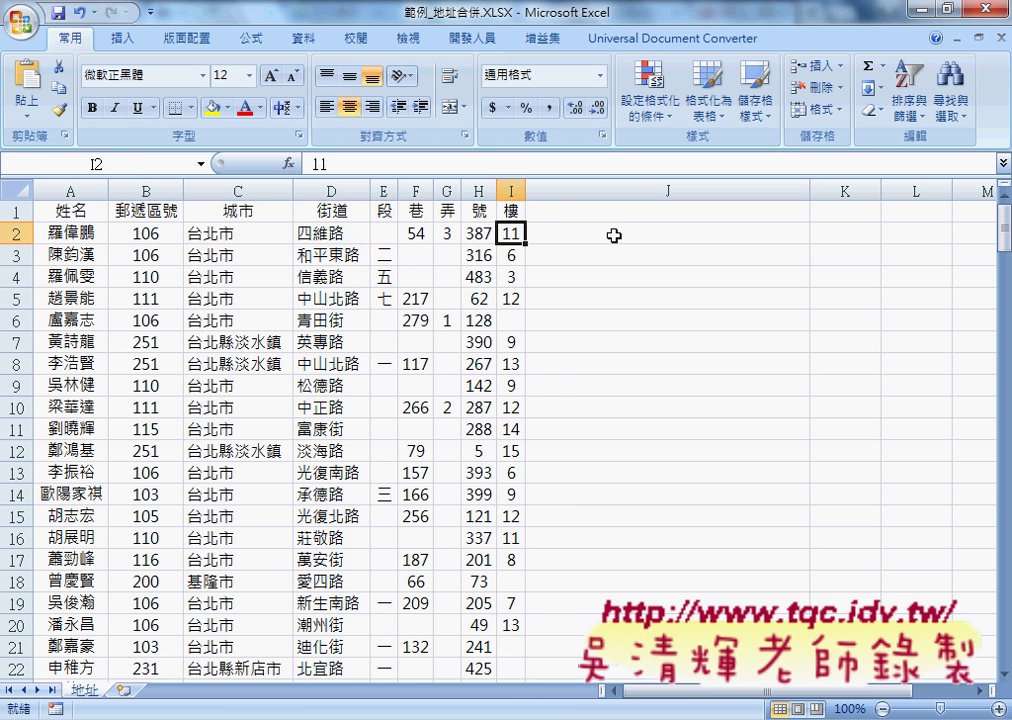
pyautogui.click(612, 235)
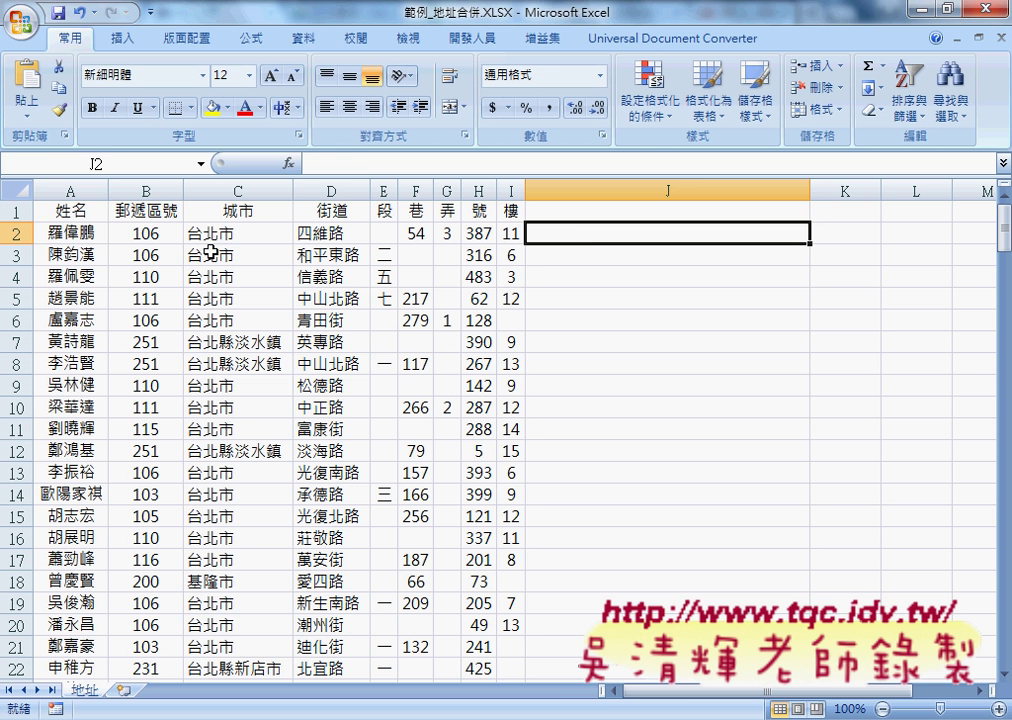
pyautogui.click(75, 236)
pyautogui.click(615, 230)
pyautogui.moveTo(172, 240); pyautogui.dragTo(513, 237)
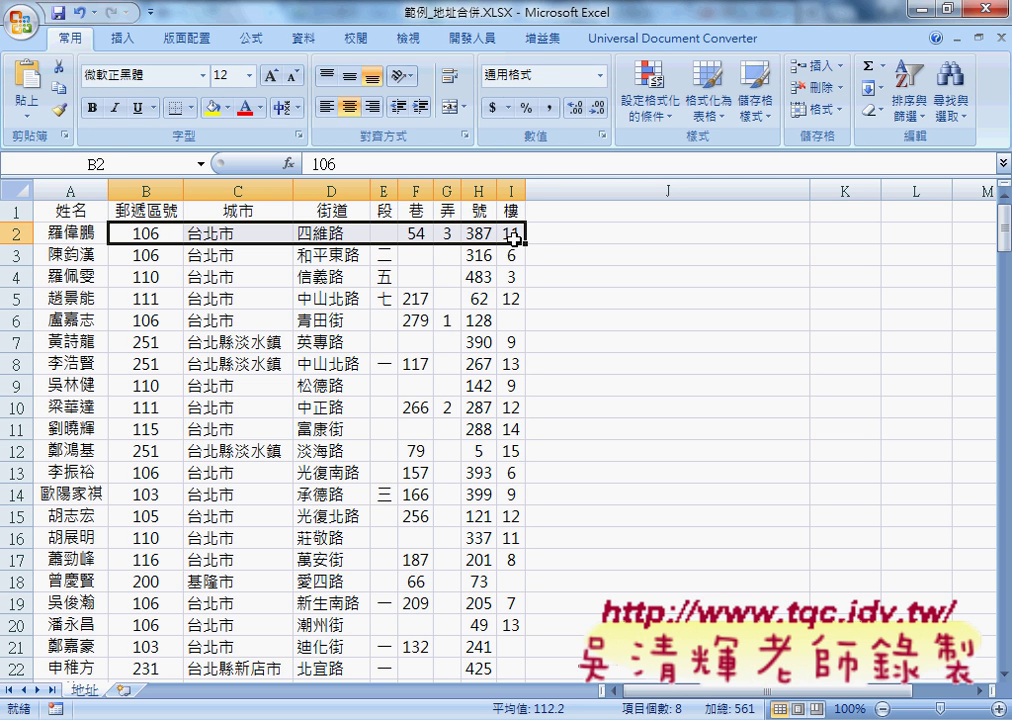
pyautogui.click(571, 237)
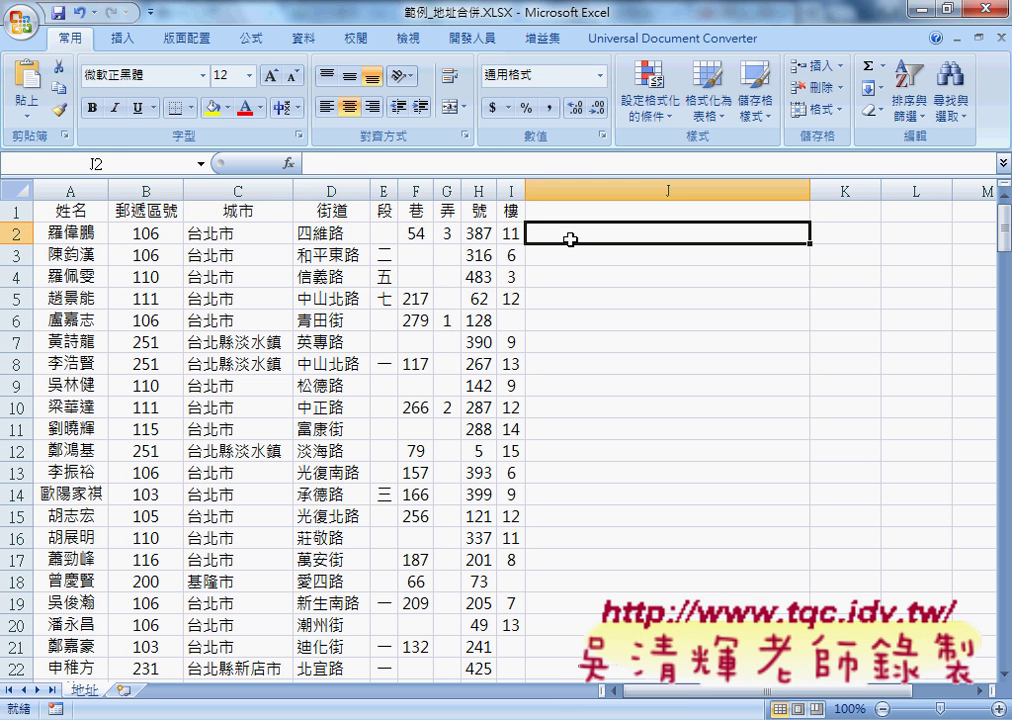
# Step: Compare the 段 cells E2 and E3 with their header, and the values in E2:I2 with the headers in E1:I1
pyautogui.click(386, 234)
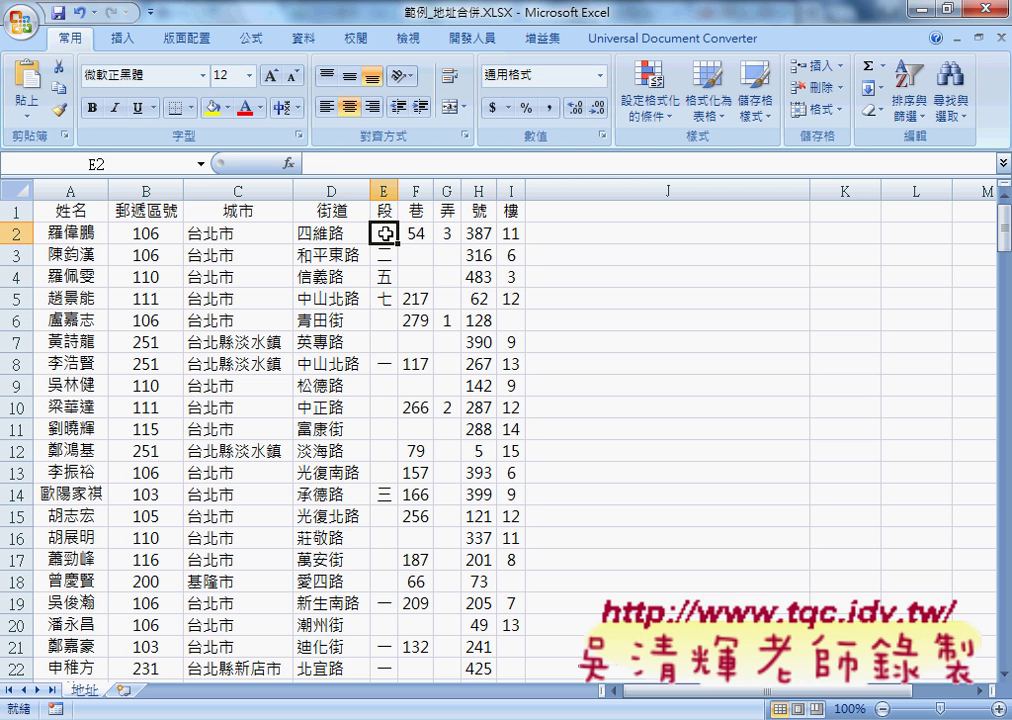
pyautogui.click(385, 211)
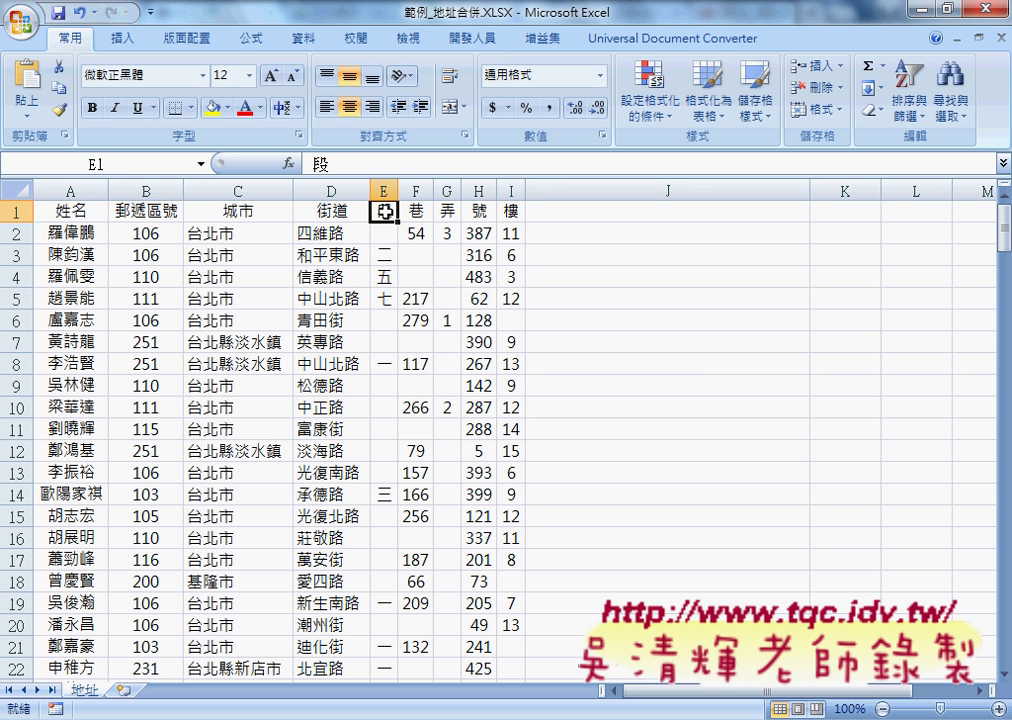
pyautogui.click(385, 255)
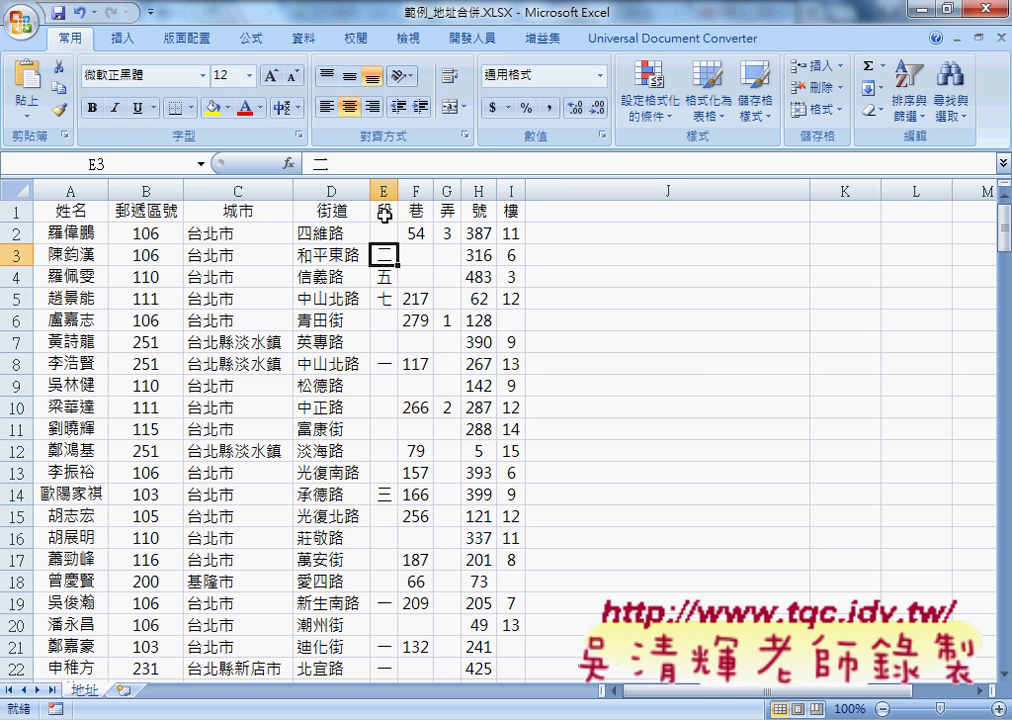
pyautogui.click(385, 213)
pyautogui.click(388, 235)
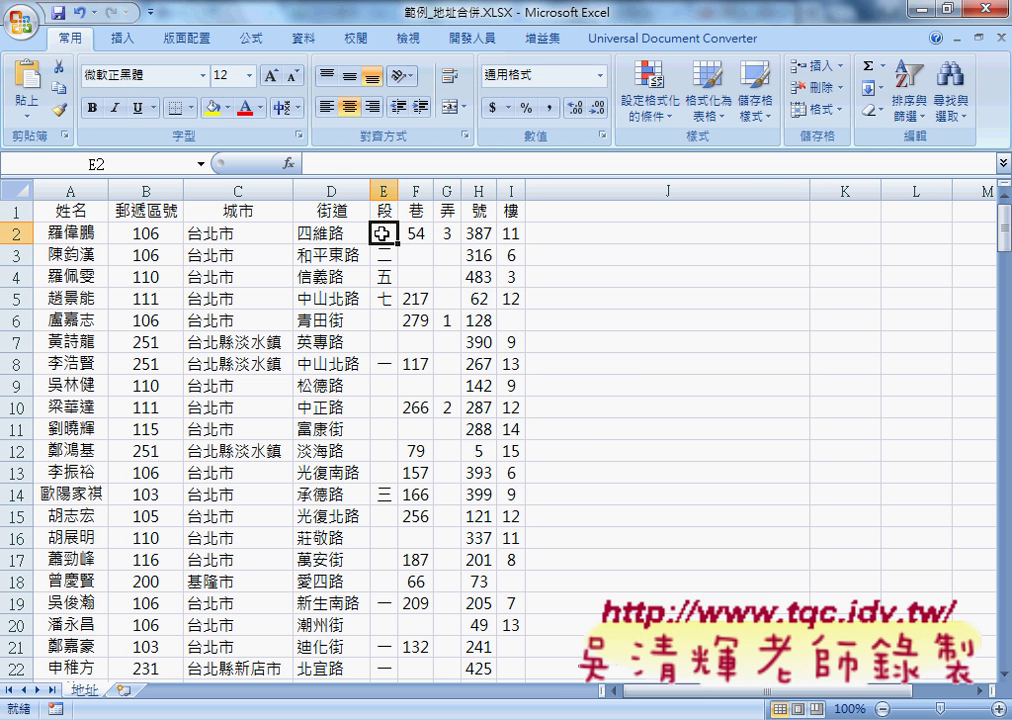
pyautogui.moveTo(385, 226); pyautogui.dragTo(512, 236)
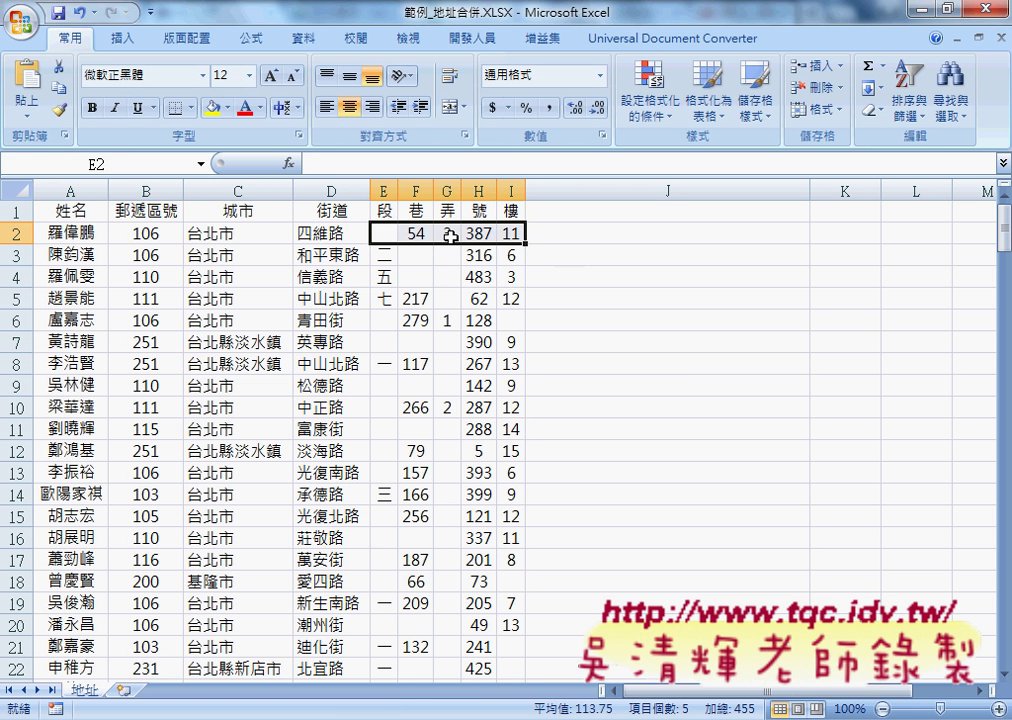
pyautogui.moveTo(388, 211); pyautogui.dragTo(511, 211)
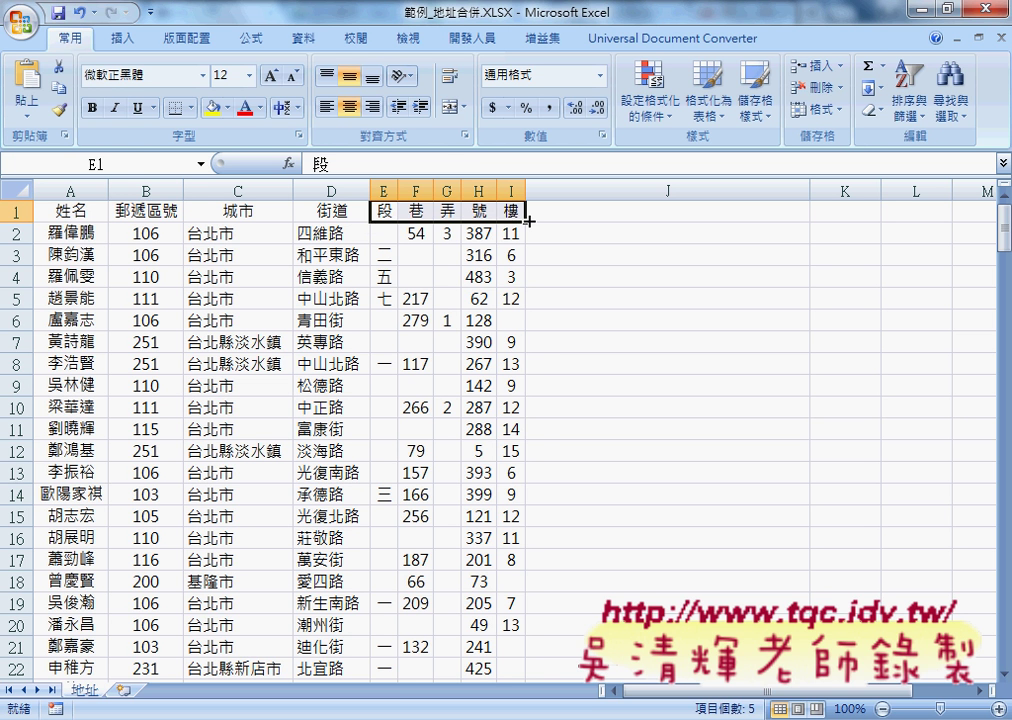
# Step: Inspect the whole 號 column for missing values, and check the 段 and 巷 headers against their row 2 and 3 cells
pyautogui.click(478, 190)
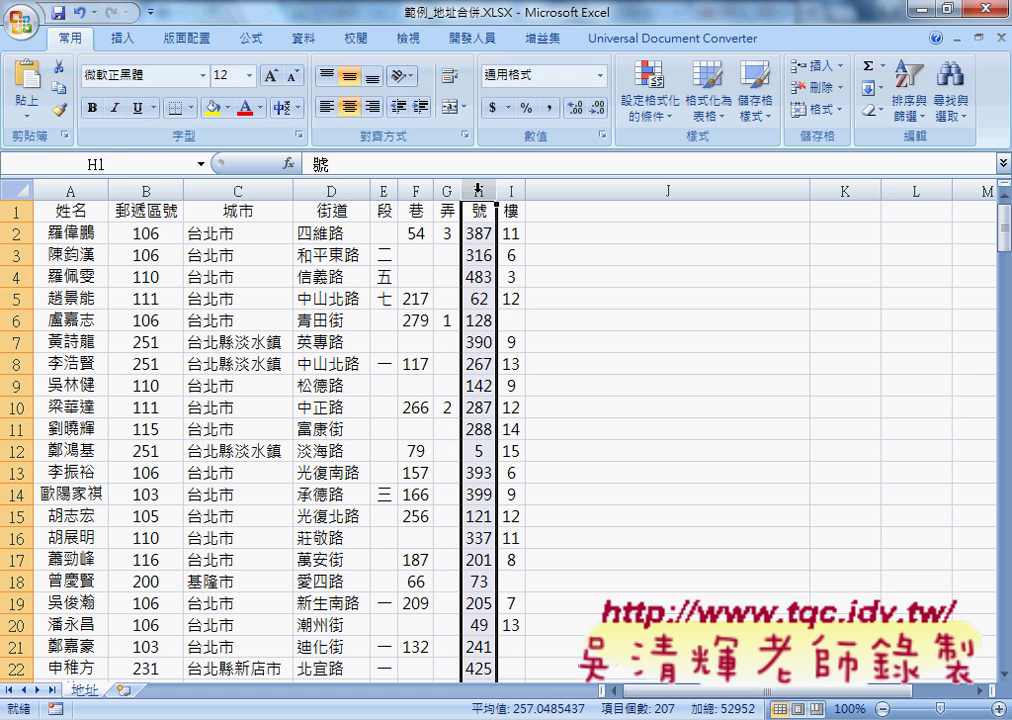
pyautogui.moveTo(481, 233); pyautogui.dragTo(481, 214)
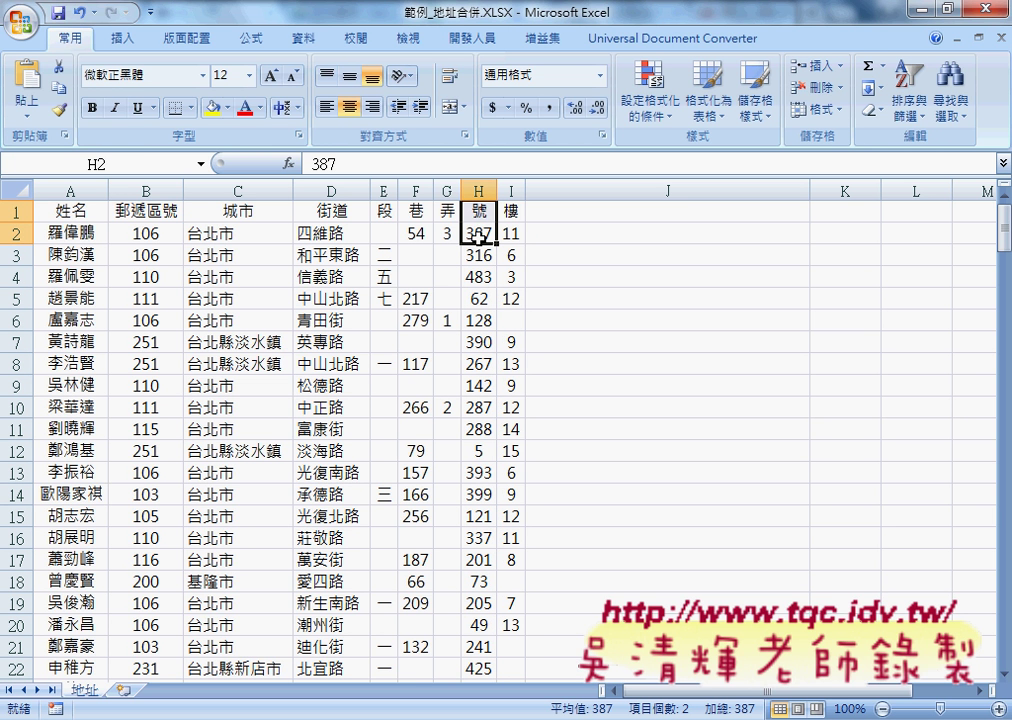
pyautogui.click(478, 190)
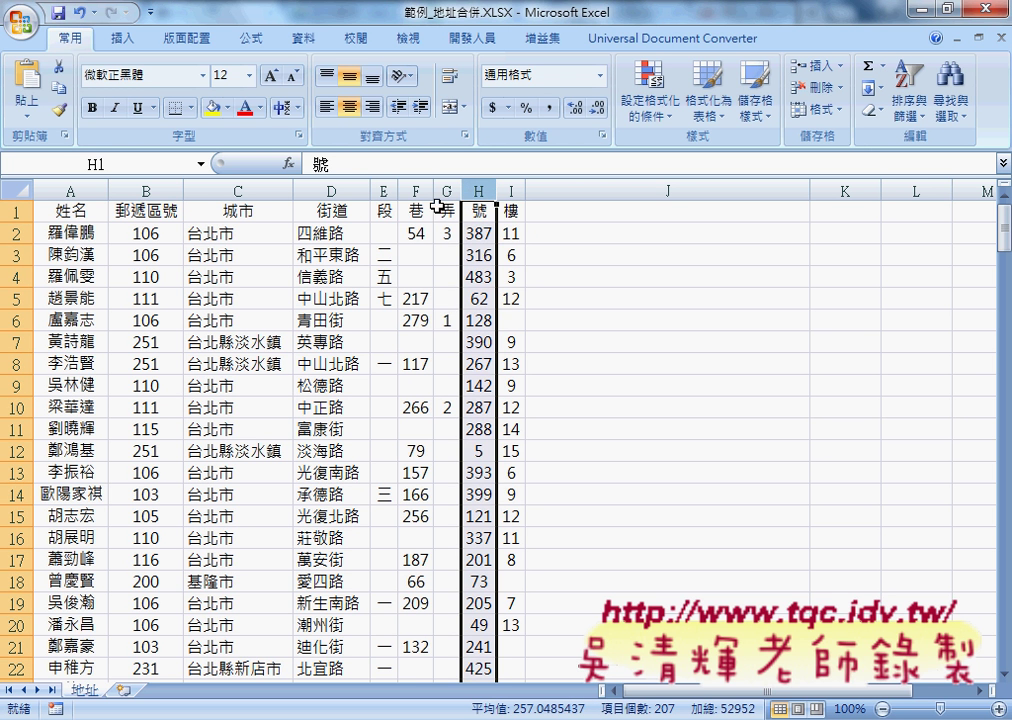
pyautogui.click(385, 255)
pyautogui.click(384, 211)
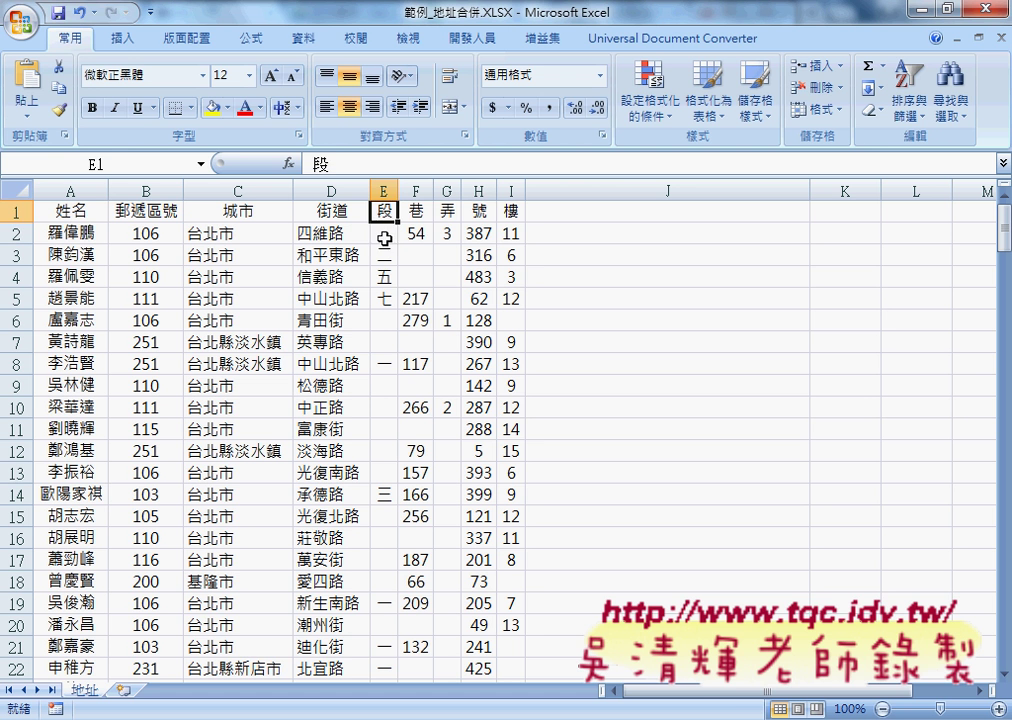
pyautogui.click(384, 236)
pyautogui.moveTo(384, 211); pyautogui.dragTo(385, 236)
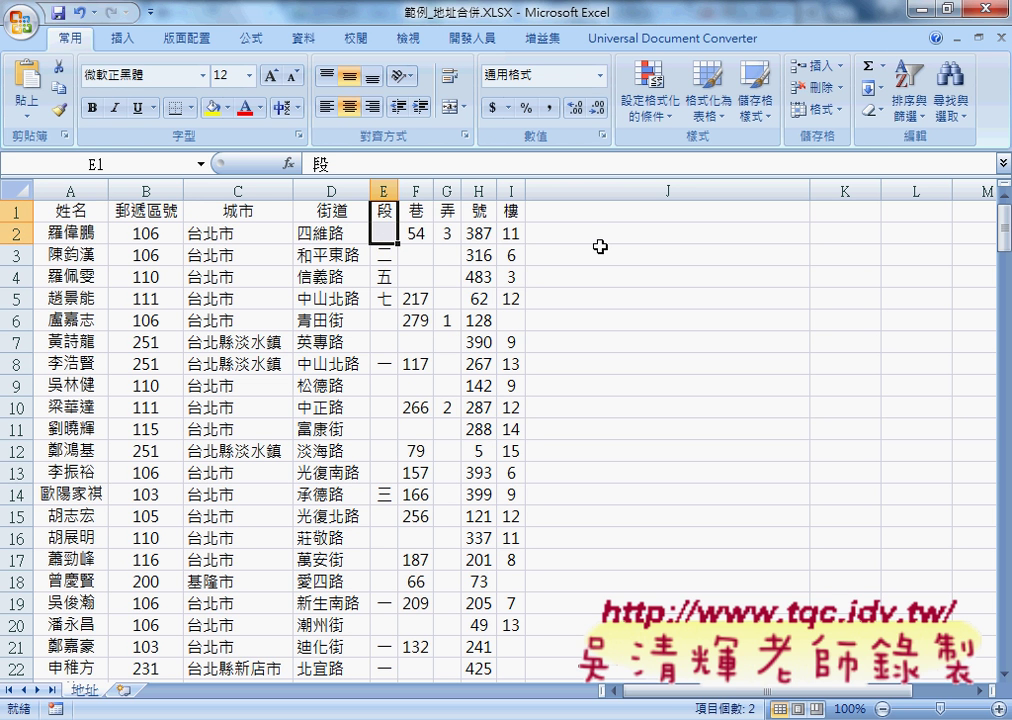
pyautogui.click(418, 233)
pyautogui.click(416, 208)
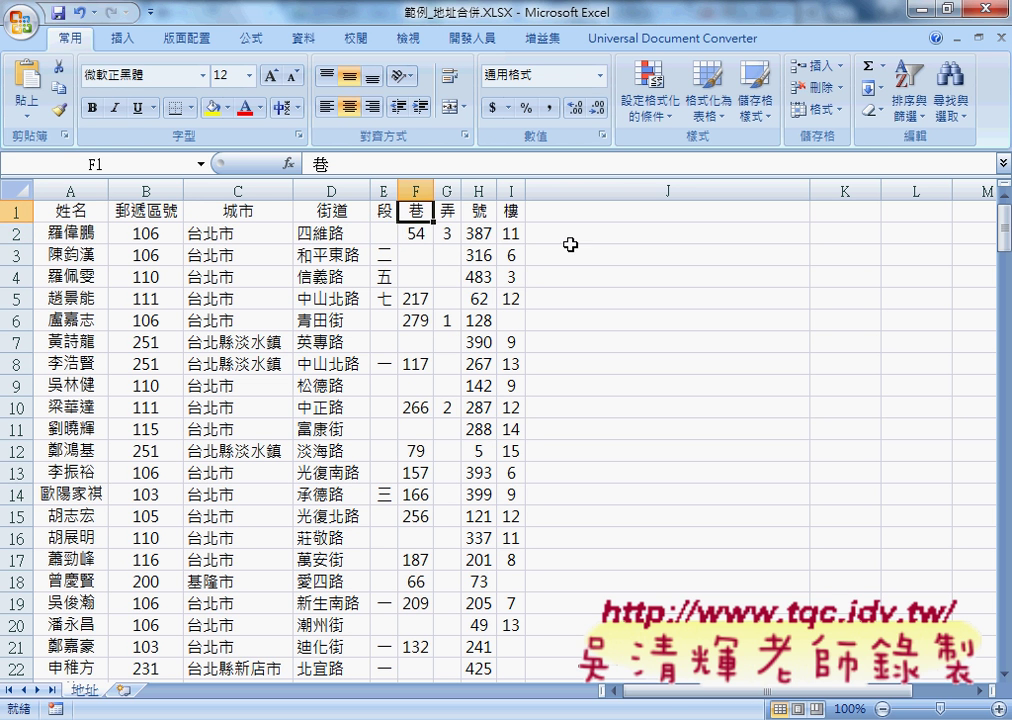
pyautogui.click(574, 240)
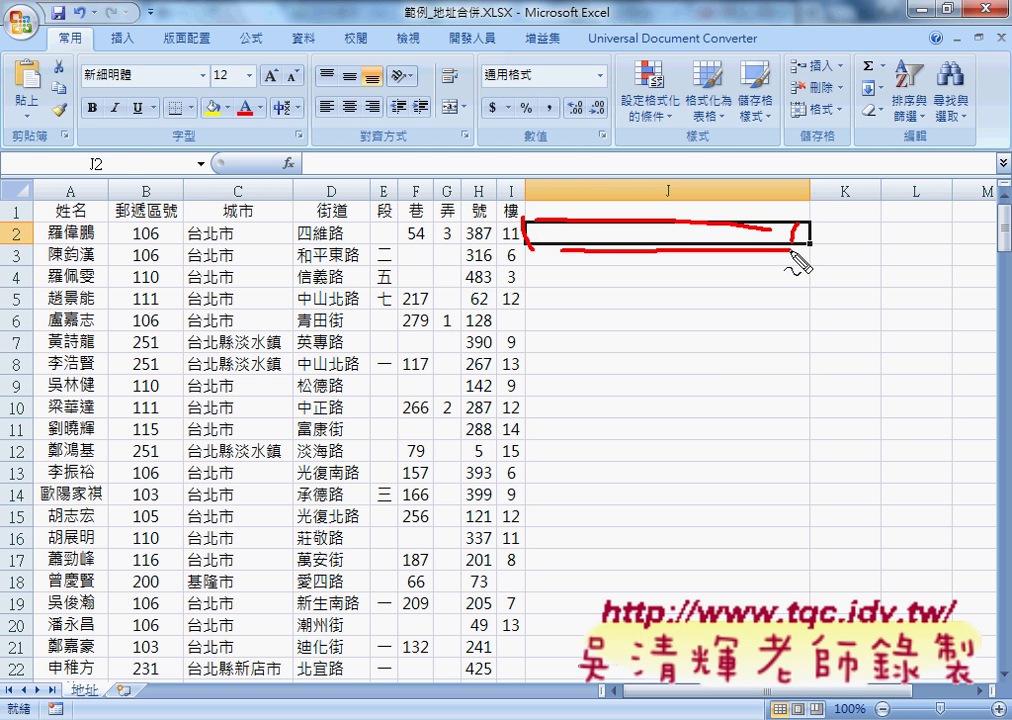
pyautogui.moveTo(838, 224)
pyautogui.mouseDown()
pyautogui.moveTo(840, 254)
pyautogui.moveTo(922, 225)
pyautogui.moveTo(928, 254)
pyautogui.mouseUp()
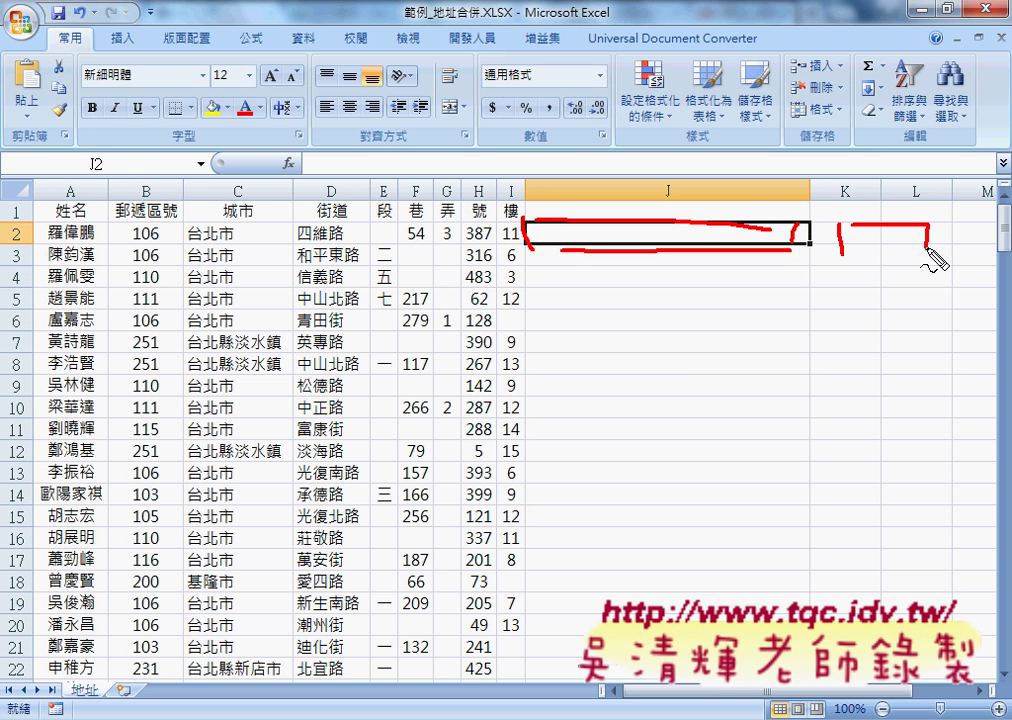
pyautogui.moveTo(858, 254); pyautogui.dragTo(926, 253)
pyautogui.moveTo(843, 268)
pyautogui.mouseDown()
pyautogui.moveTo(845, 295)
pyautogui.moveTo(930, 283)
pyautogui.mouseUp()
pyautogui.moveTo(845, 296); pyautogui.dragTo(918, 296)
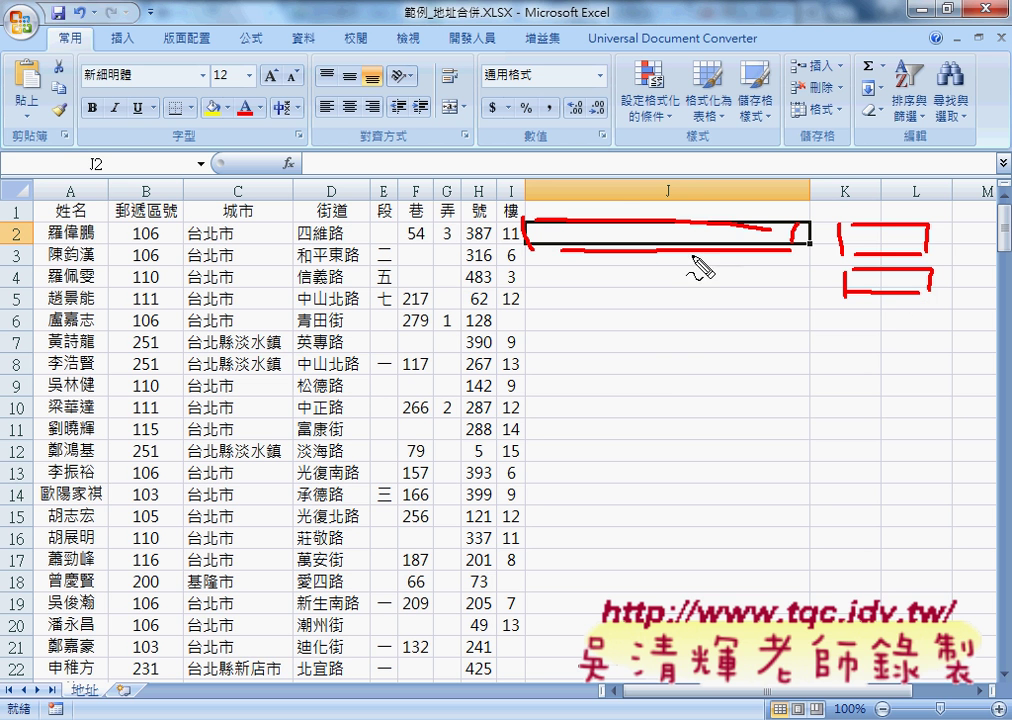
pyautogui.moveTo(683, 246)
pyautogui.mouseDown()
pyautogui.moveTo(683, 372)
pyautogui.moveTo(703, 350)
pyautogui.mouseUp()
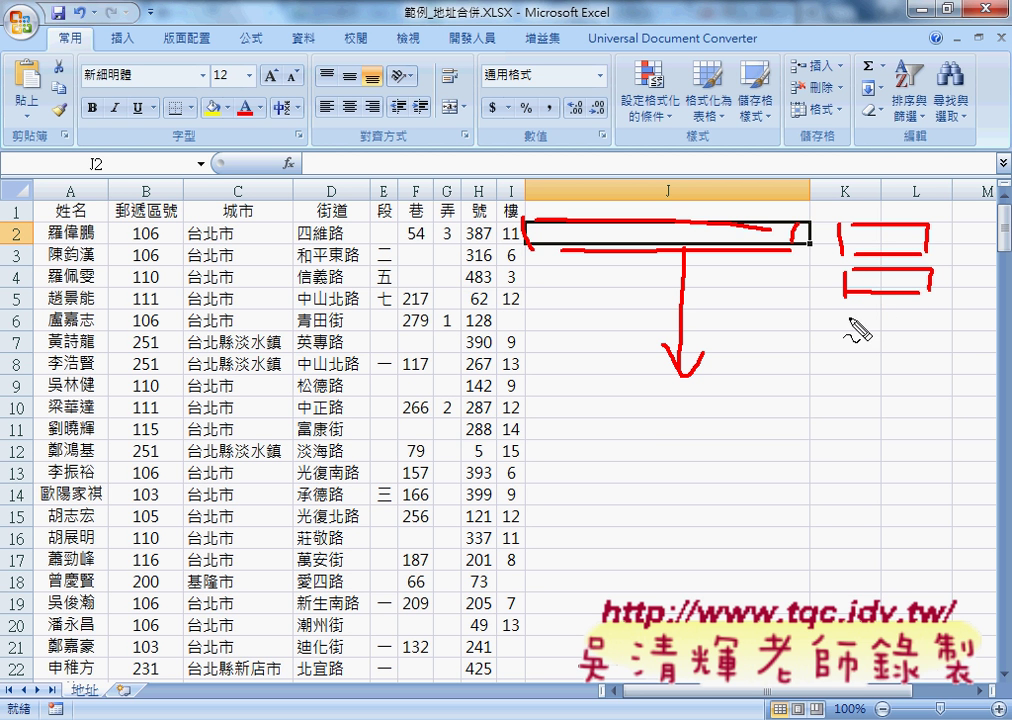
pyautogui.moveTo(854, 310)
pyautogui.mouseDown()
pyautogui.moveTo(926, 318)
pyautogui.moveTo(932, 338)
pyautogui.mouseUp()
pyautogui.moveTo(849, 312)
pyautogui.mouseDown()
pyautogui.moveTo(883, 341)
pyautogui.moveTo(924, 341)
pyautogui.mouseUp()
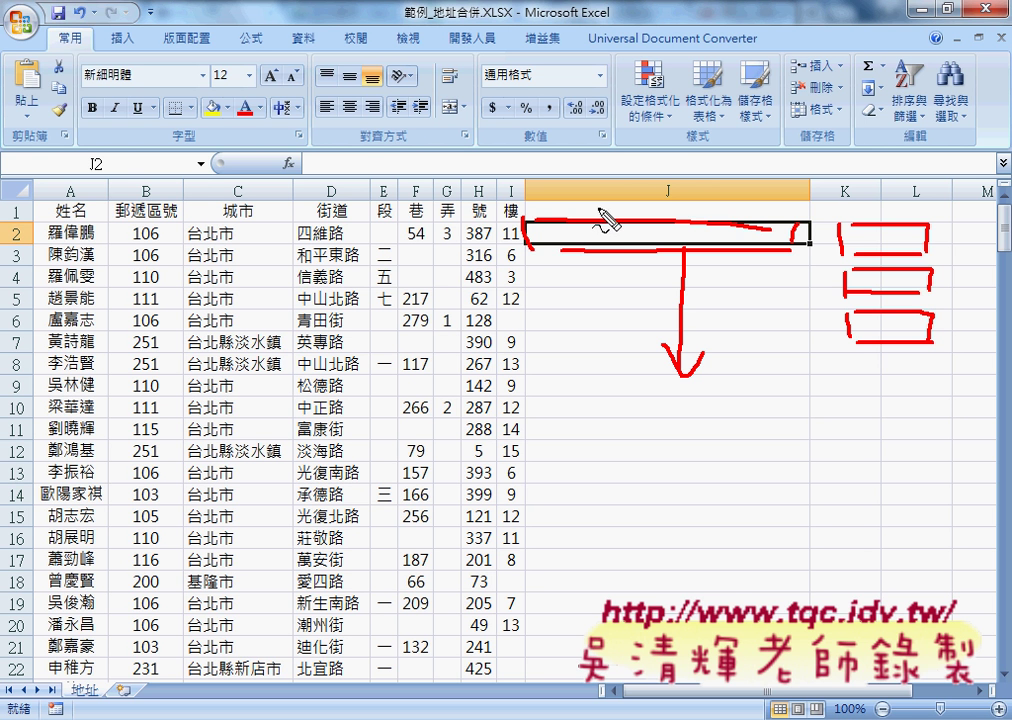
pyautogui.moveTo(628, 130)
pyautogui.mouseDown()
pyautogui.moveTo(650, 178)
pyautogui.moveTo(660, 160)
pyautogui.mouseUp()
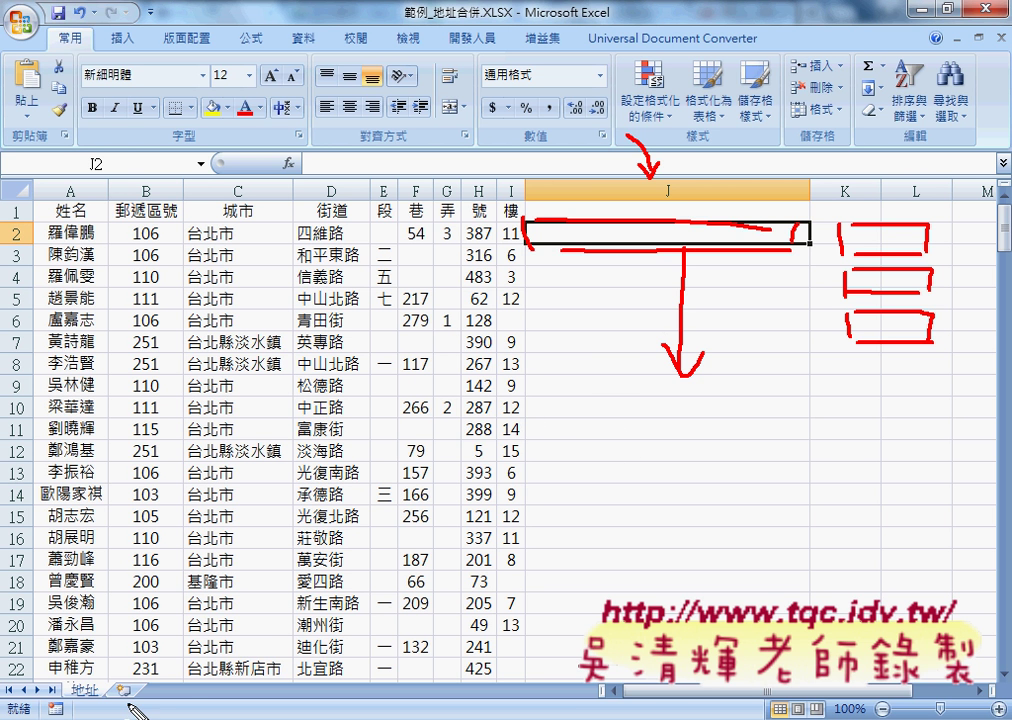
pyautogui.moveTo(130, 700); pyautogui.dragTo(138, 674)
pyautogui.moveTo(72, 599)
pyautogui.mouseDown()
pyautogui.moveTo(92, 606)
pyautogui.moveTo(112, 655)
pyautogui.mouseUp()
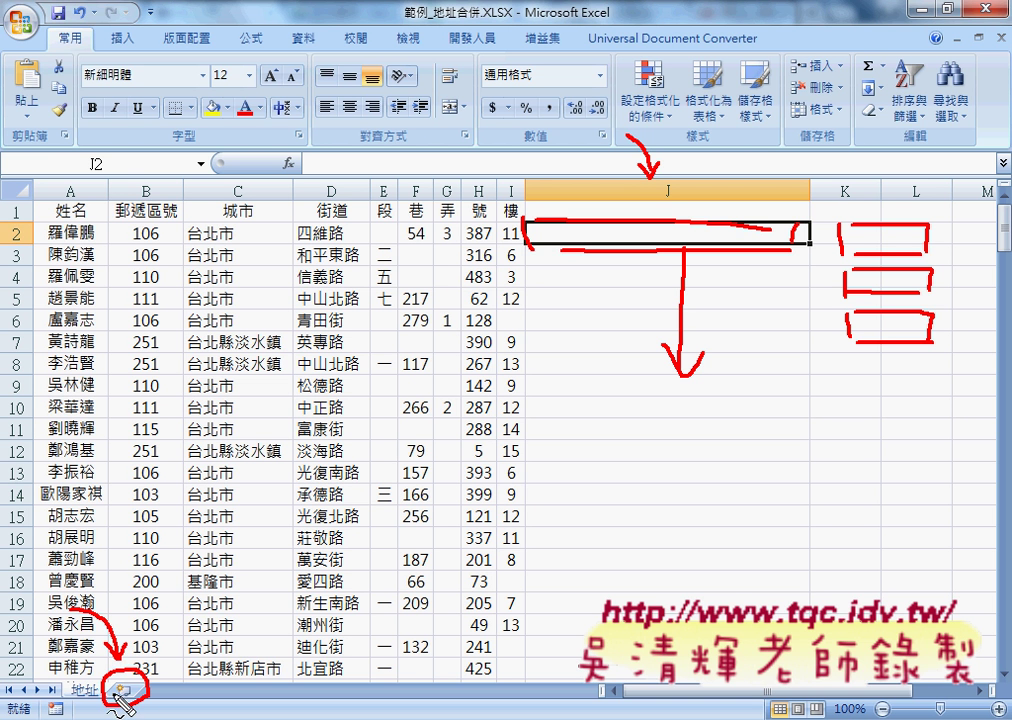